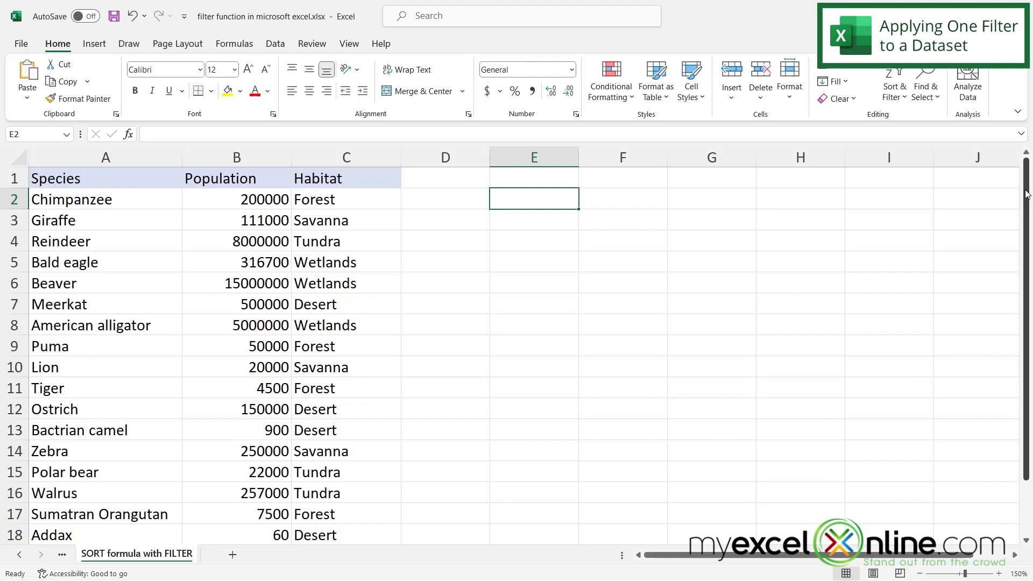
Start =FILTER( in E2 with the table A2:C20 as its array argument.
{"action": "type", "text": "=filter("}
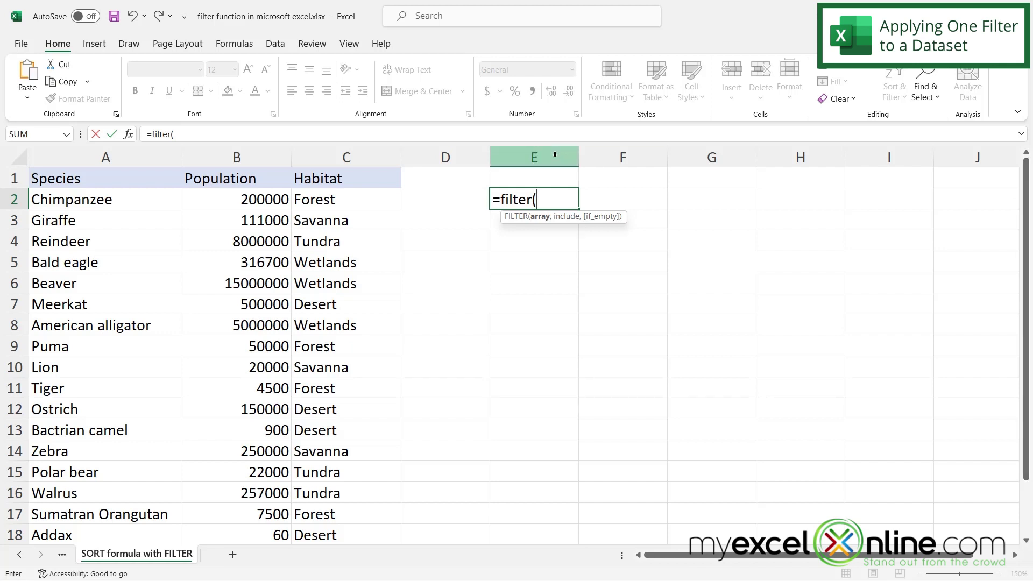
{"action": "left_click", "coordinate": [63, 199]}
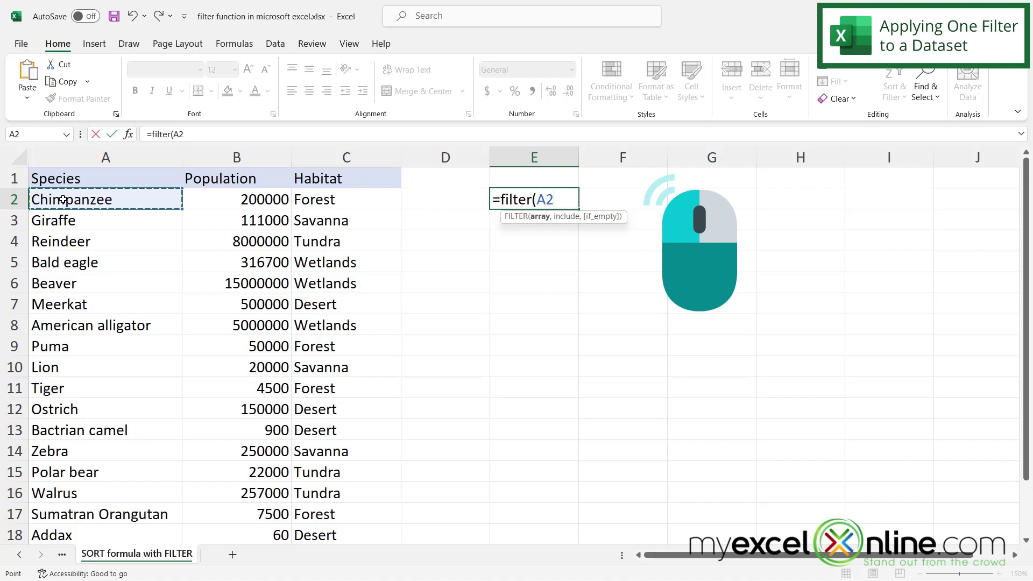
{"action": "left_click_drag", "start_coordinate": [63, 199], "coordinate": [317, 552]}
{"action": "scroll", "coordinate": [621, 378], "scroll_direction": "up", "scroll_amount": 1}
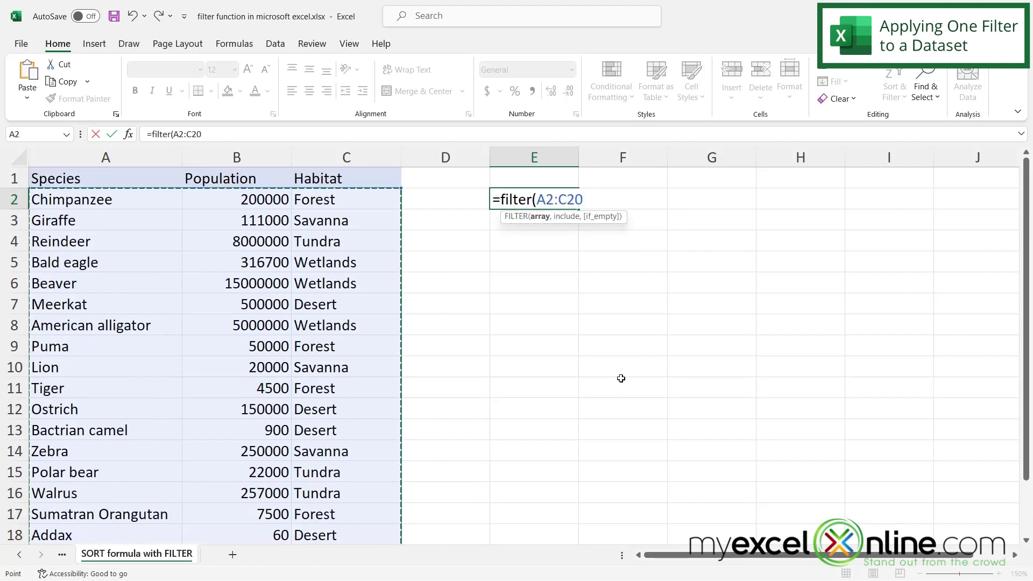
{"action": "type", "text": ","}
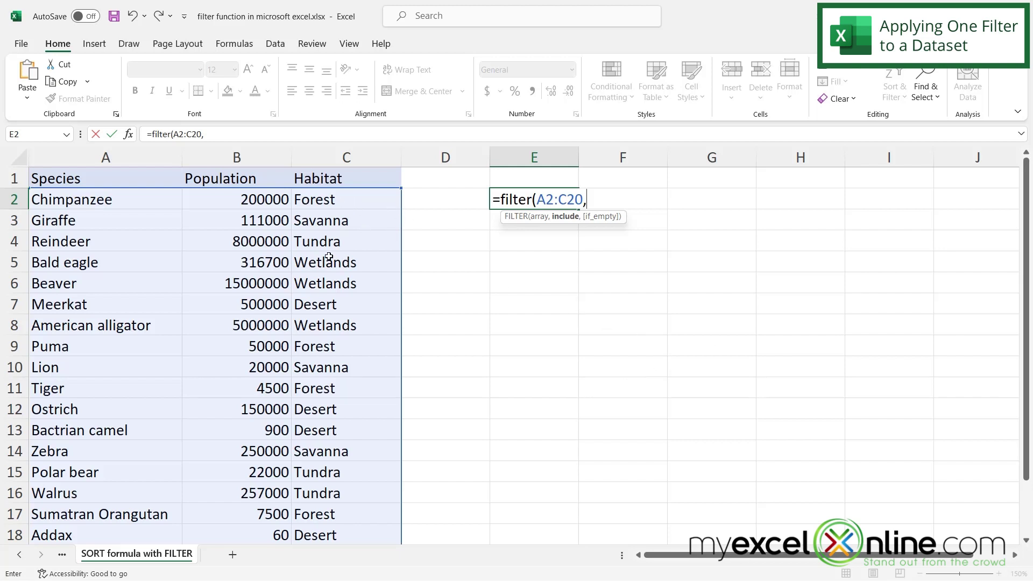
Add the include condition C2:C20=C2 and close the FILTER formula's parenthesis.
{"action": "left_click_drag", "start_coordinate": [322, 199], "coordinate": [329, 505]}
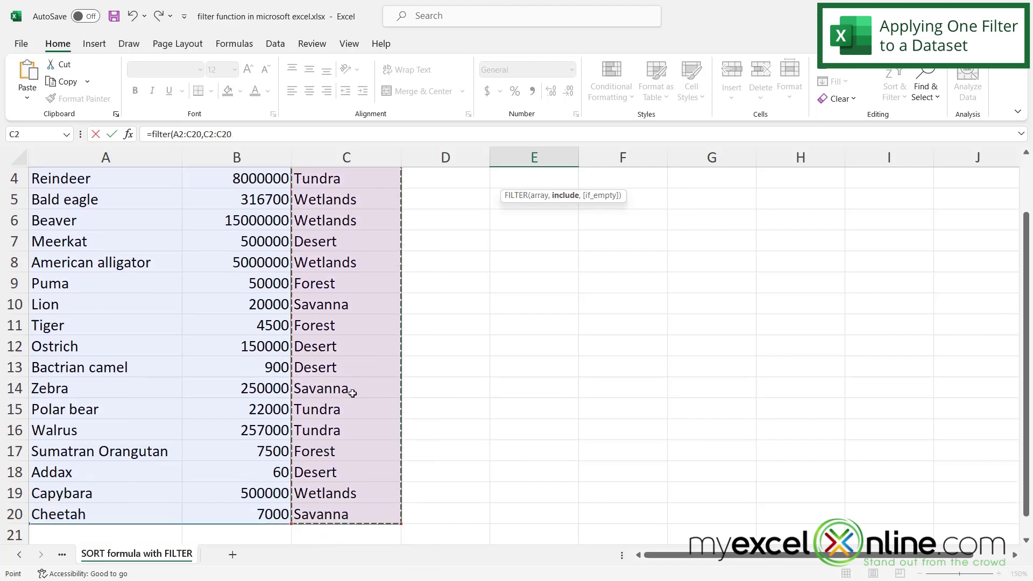
{"action": "scroll", "coordinate": [369, 342], "scroll_direction": "up", "scroll_amount": 1}
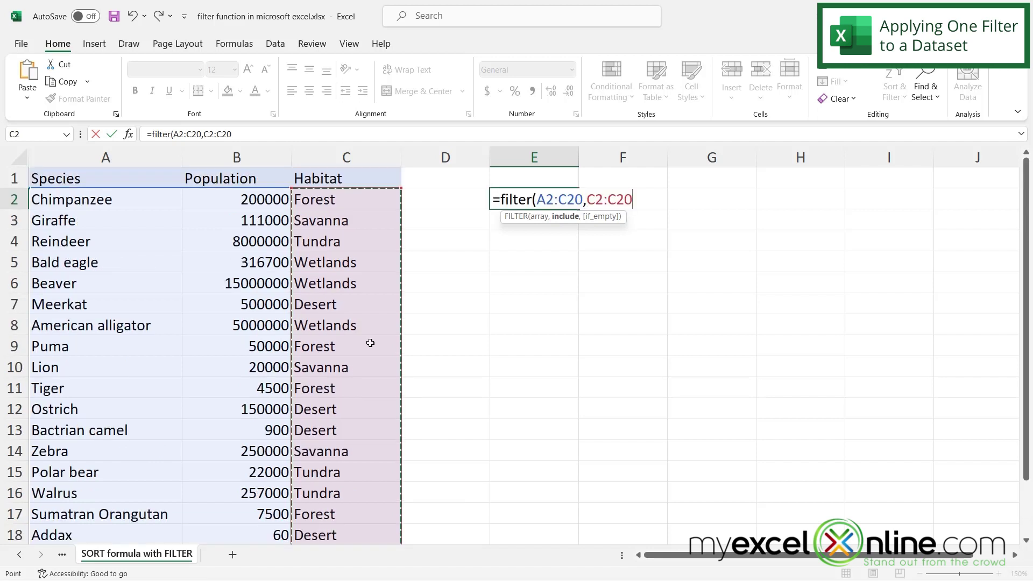
{"action": "type", "text": "="}
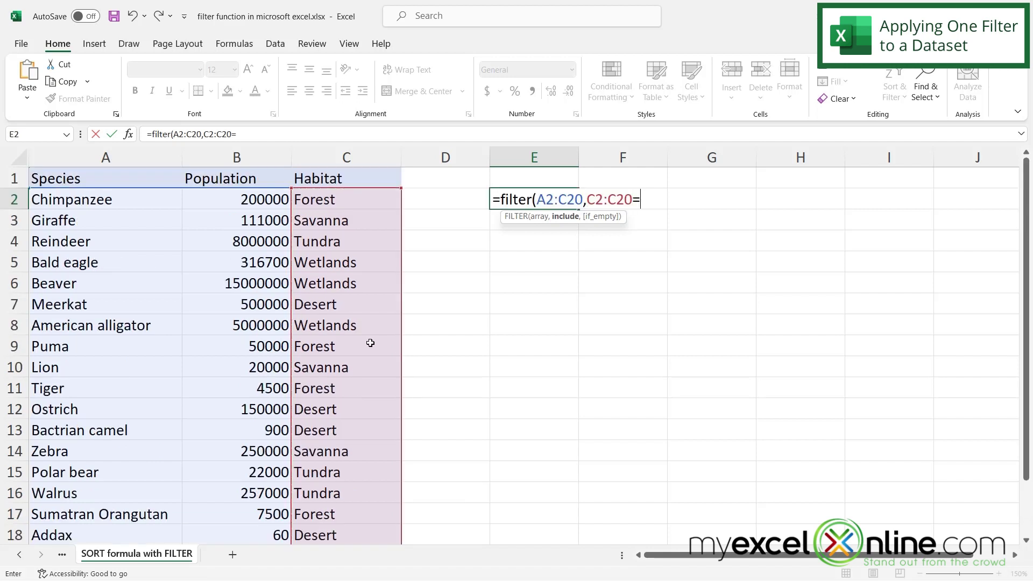
{"action": "left_click", "coordinate": [315, 202]}
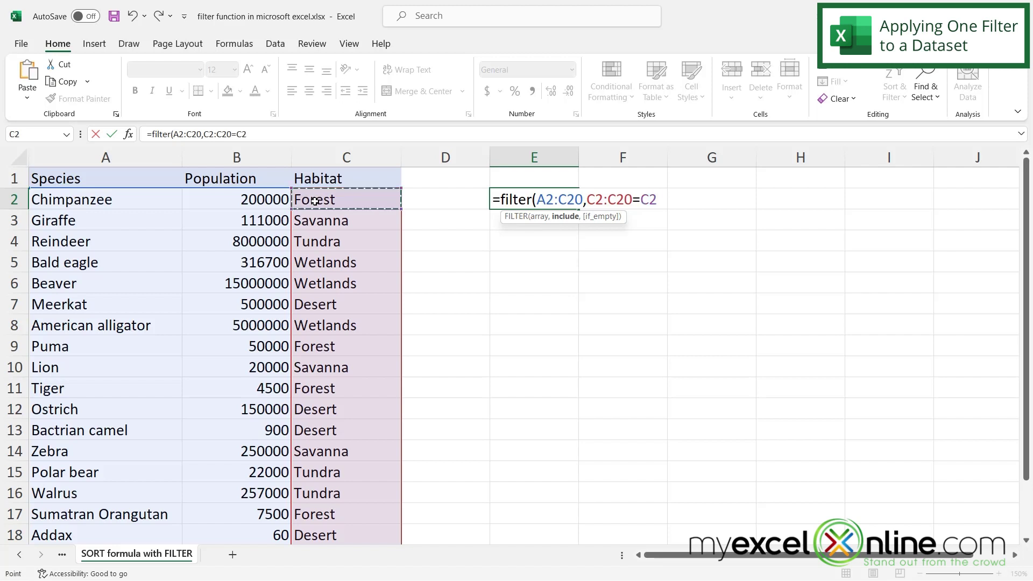
{"action": "type", "text": ")"}
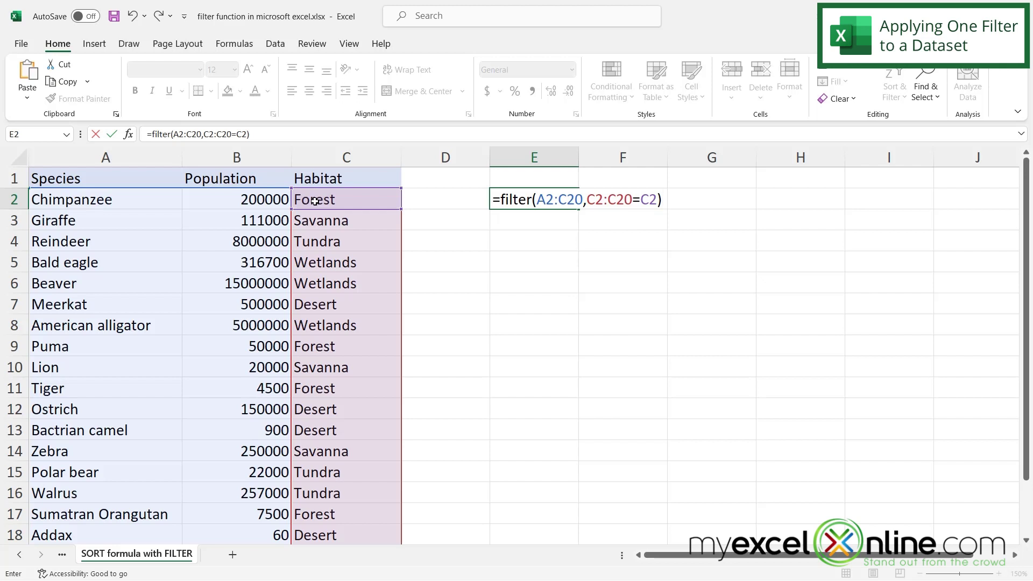
Enter the formula so Chimpanzee, Puma, Tiger and Sumatran Orangutan spill into E2:G5.
{"action": "key", "text": "Return"}
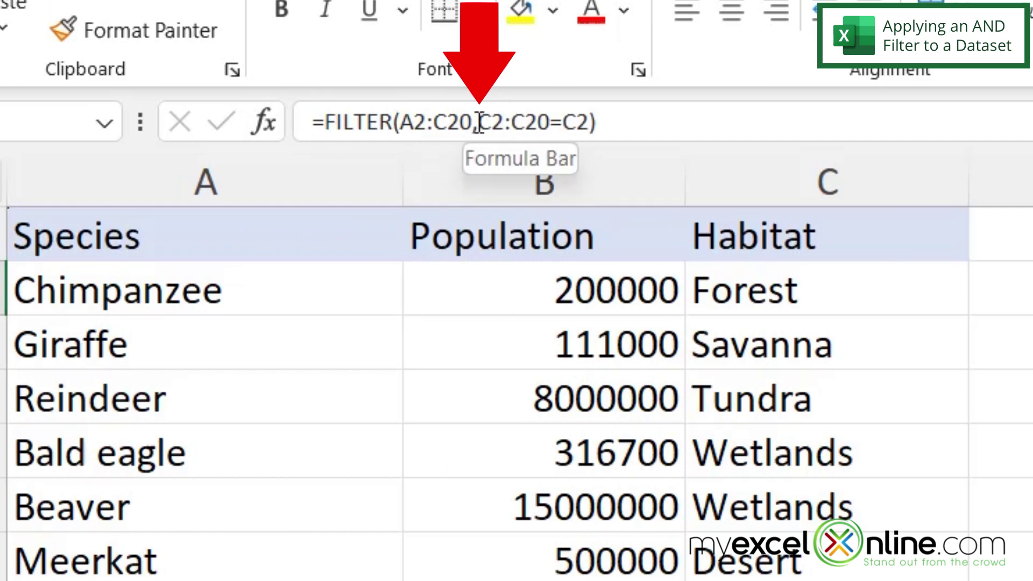
Wrap the Forest condition C2:C20=C2 in its own parentheses within the E2 formula.
{"action": "left_click", "coordinate": [479, 123]}
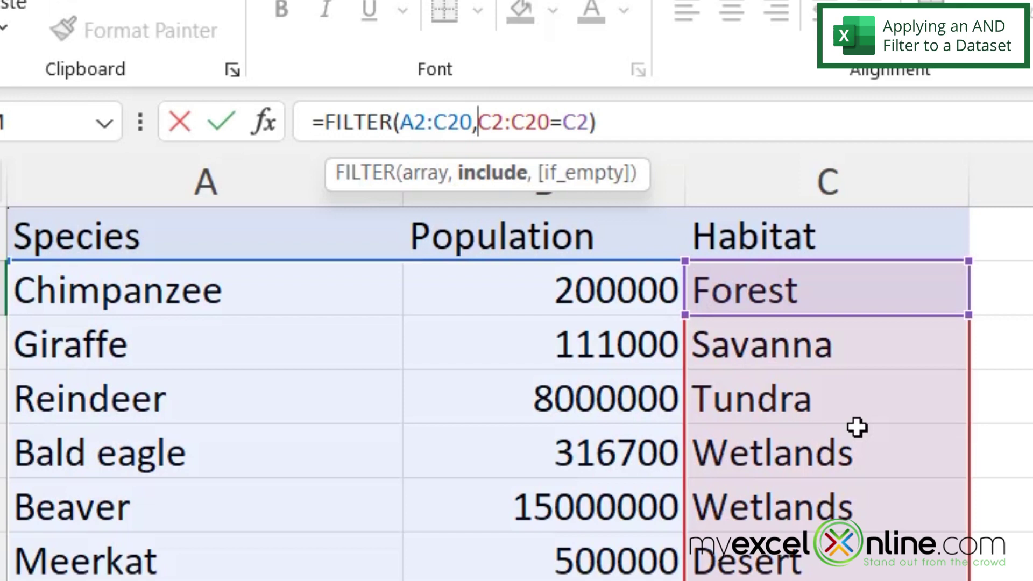
{"action": "type", "text": "("}
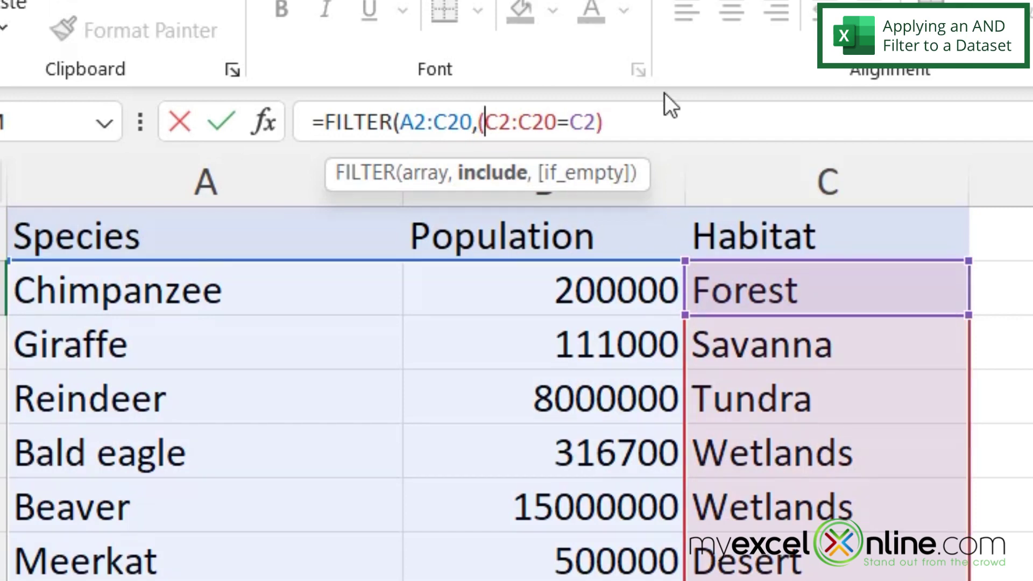
{"action": "left_click", "coordinate": [597, 123]}
{"action": "key", "text": "Right"}
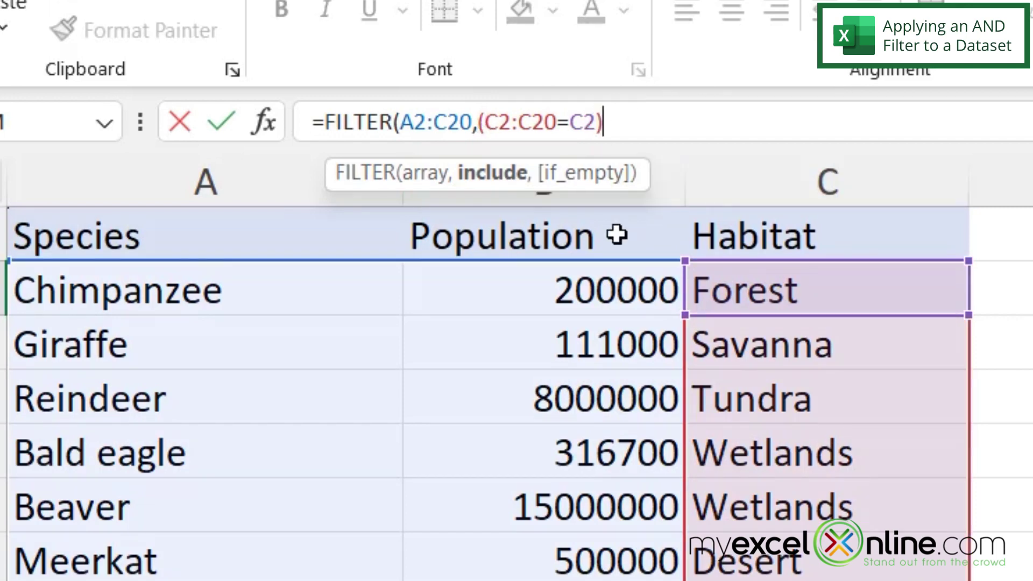
{"action": "type", "text": ")"}
Multiply in a second condition (B2:B20<10000) and enter, leaving Tiger and Sumatran Orangutan.
{"action": "type", "text": "*("}
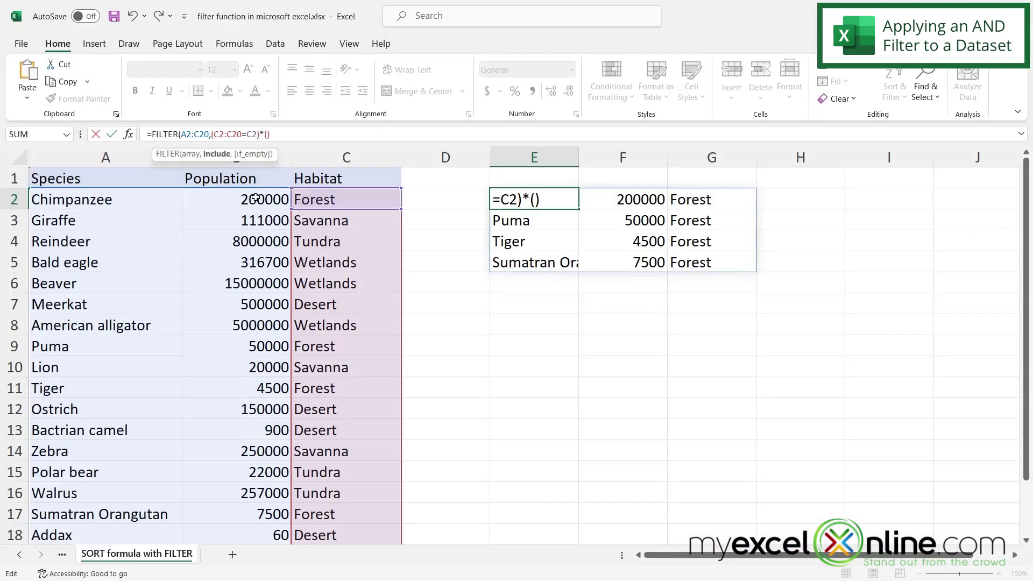
{"action": "left_click_drag", "start_coordinate": [256, 198], "coordinate": [237, 516]}
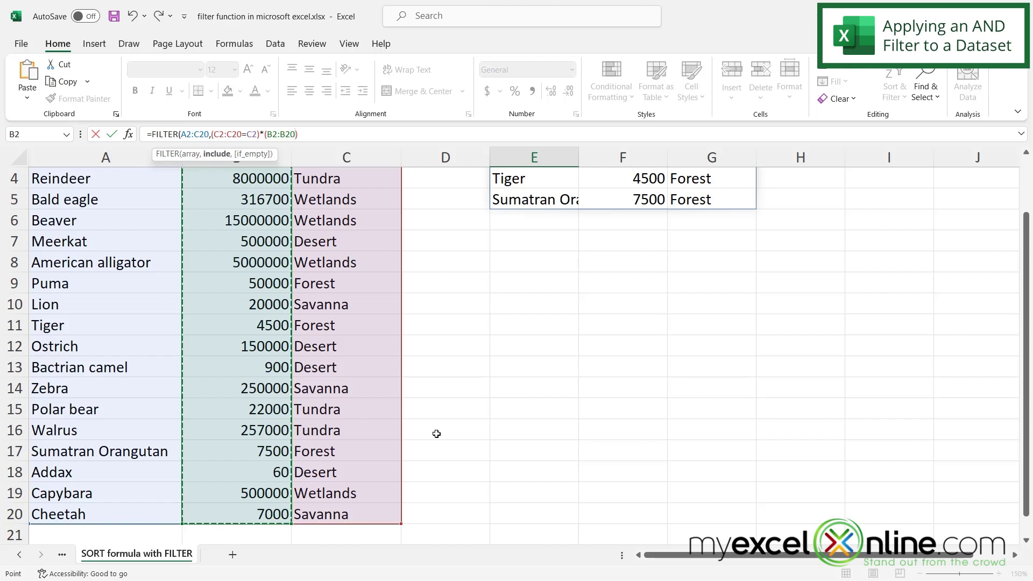
{"action": "type", "text": "<"}
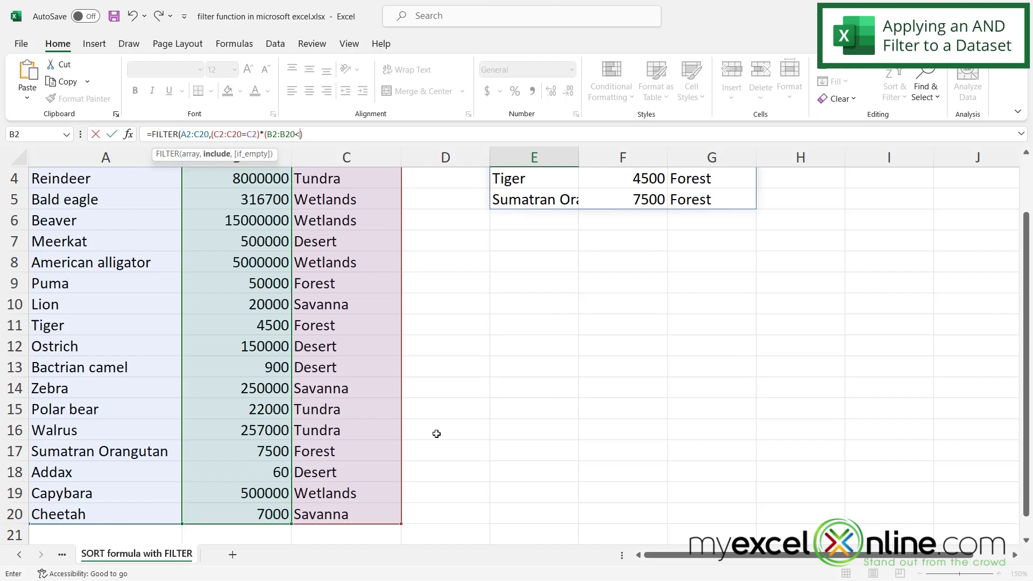
{"action": "type", "text": "10000)"}
{"action": "key", "text": "Return"}
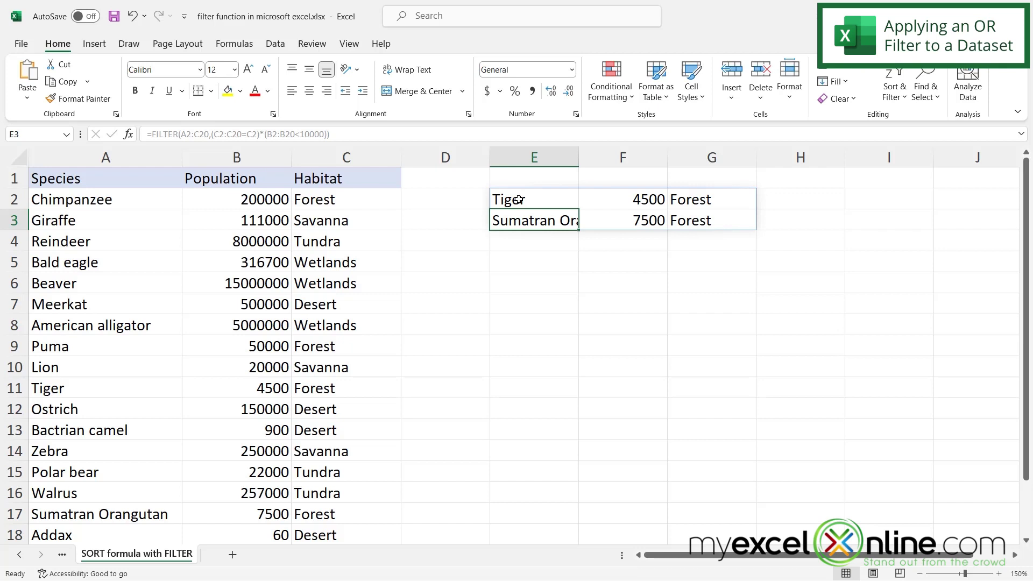
Replace the population condition with C2:C20=C3 to match the Savanna habitat.
{"action": "left_click", "coordinate": [518, 200]}
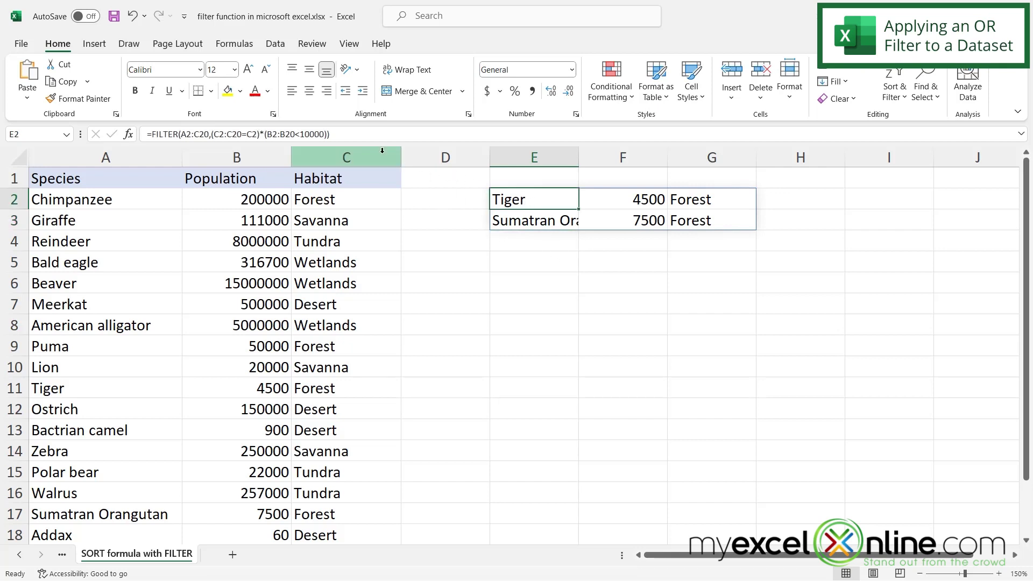
{"action": "left_click_drag", "start_coordinate": [267, 133], "coordinate": [326, 134]}
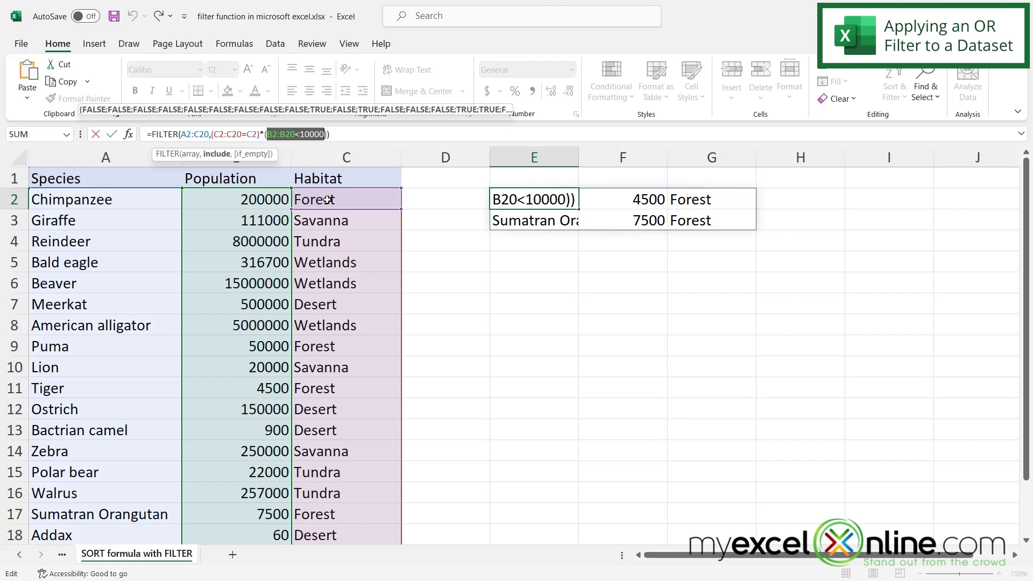
{"action": "left_click_drag", "start_coordinate": [327, 200], "coordinate": [339, 486]}
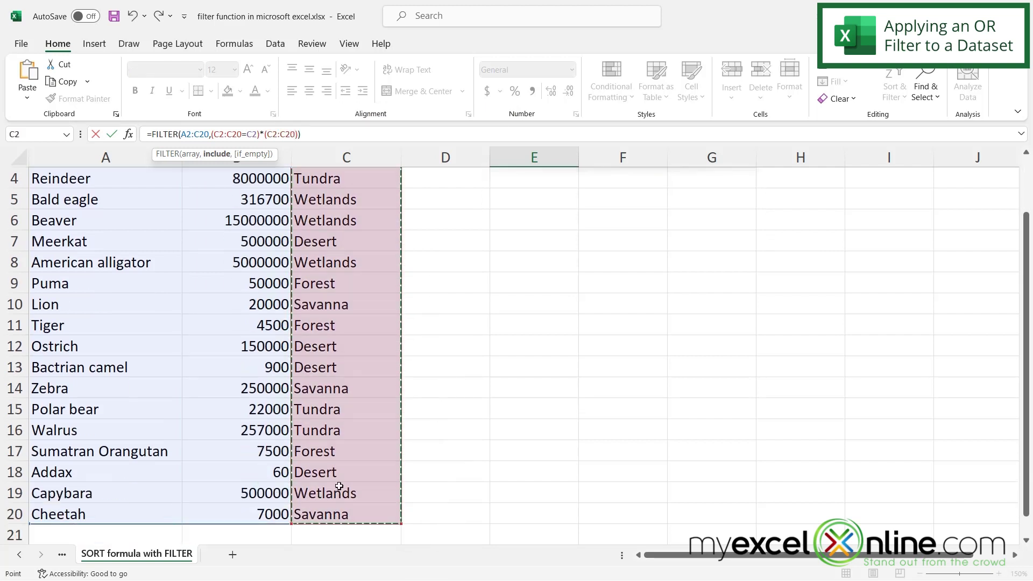
{"action": "scroll", "coordinate": [417, 401], "scroll_direction": "up", "scroll_amount": 1}
{"action": "type", "text": "="}
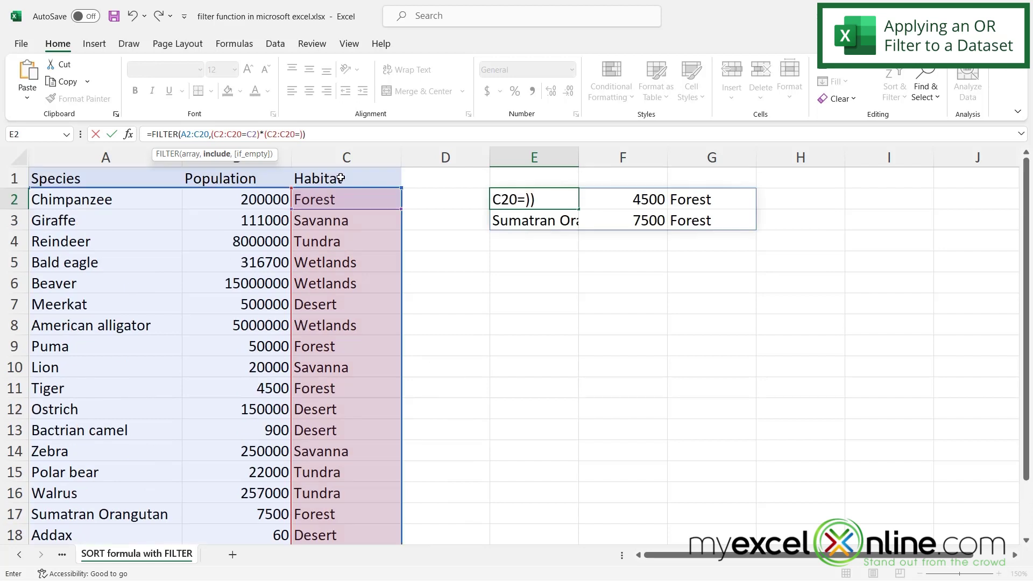
{"action": "left_click", "coordinate": [321, 223]}
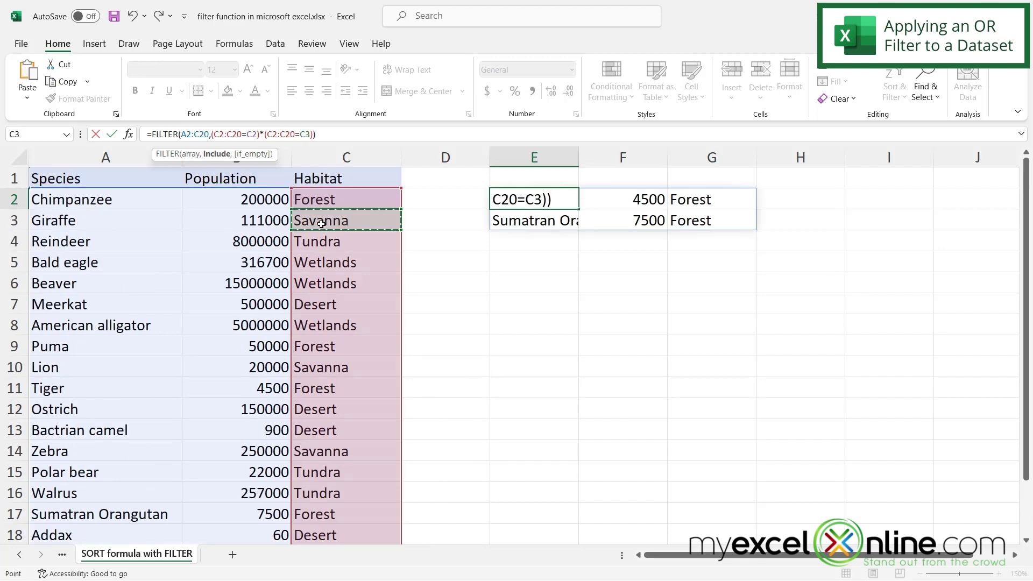
Change the * joining the two conditions to + so either habitat matches.
{"action": "left_click", "coordinate": [265, 133]}
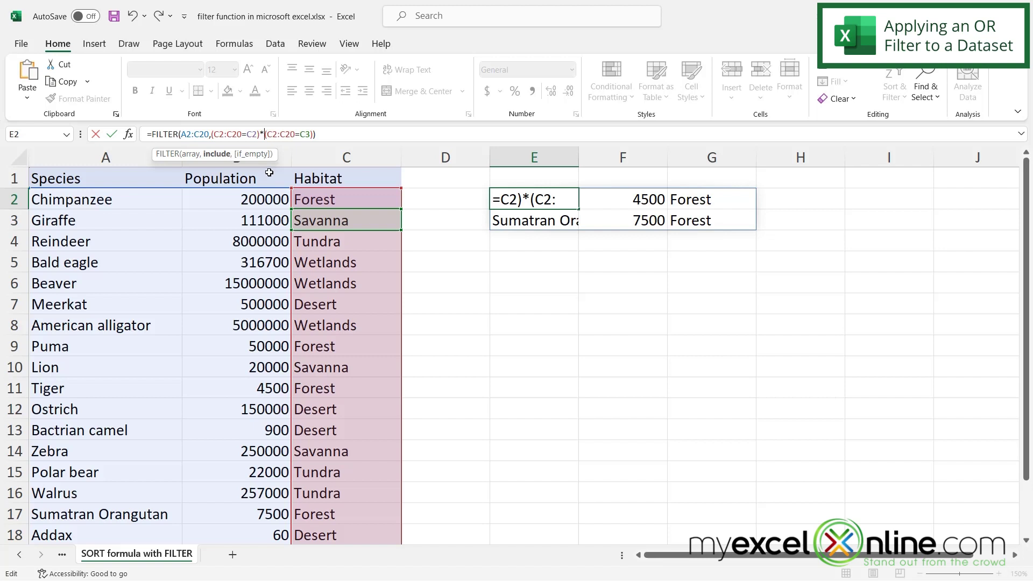
{"action": "key", "text": "BackSpace"}
{"action": "type", "text": "+"}
Enter the formula to spill eight Forest or Savanna rows into E2:G9, then reselect E2.
{"action": "key", "text": "Return"}
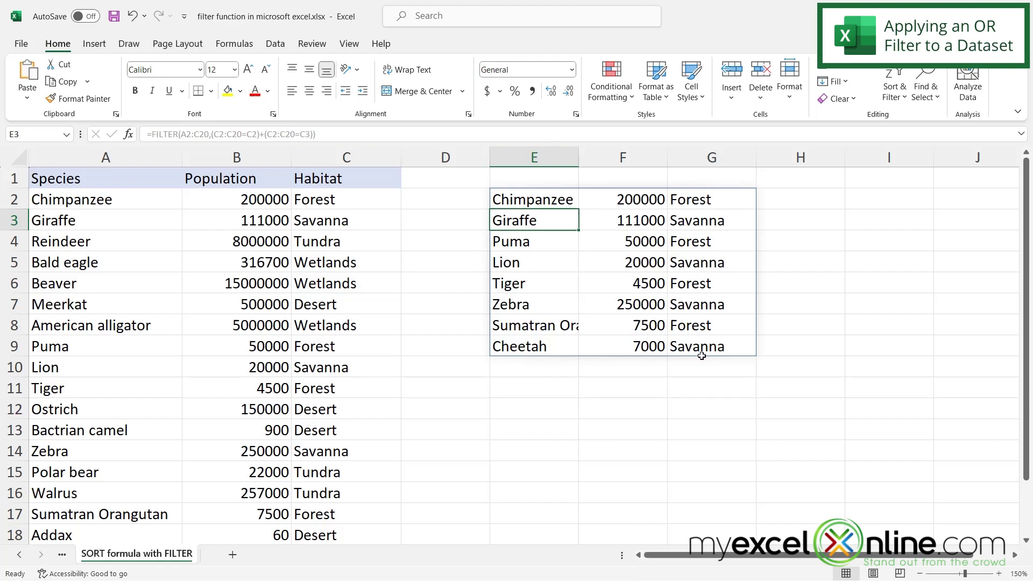
{"action": "left_click", "coordinate": [546, 192]}
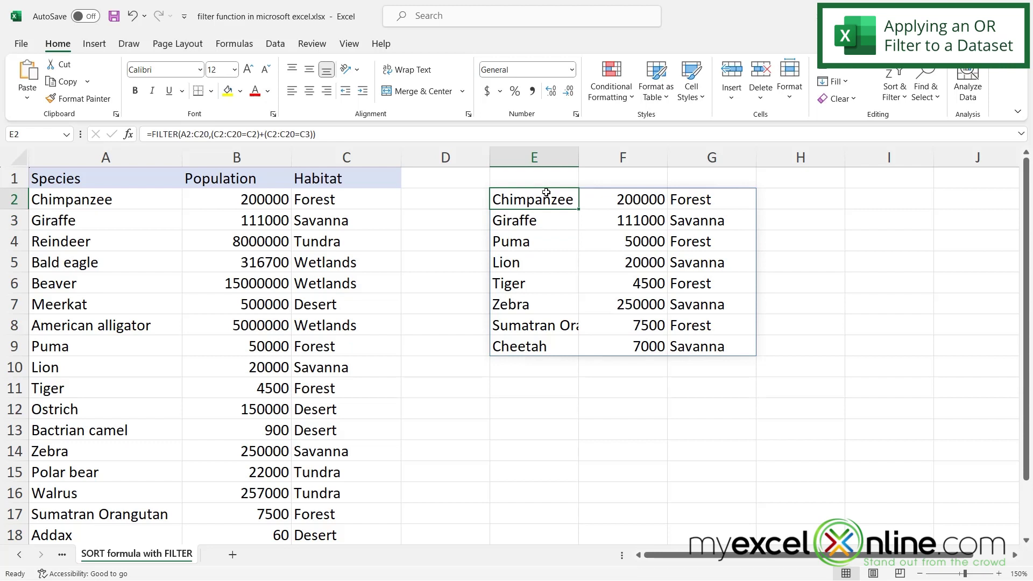